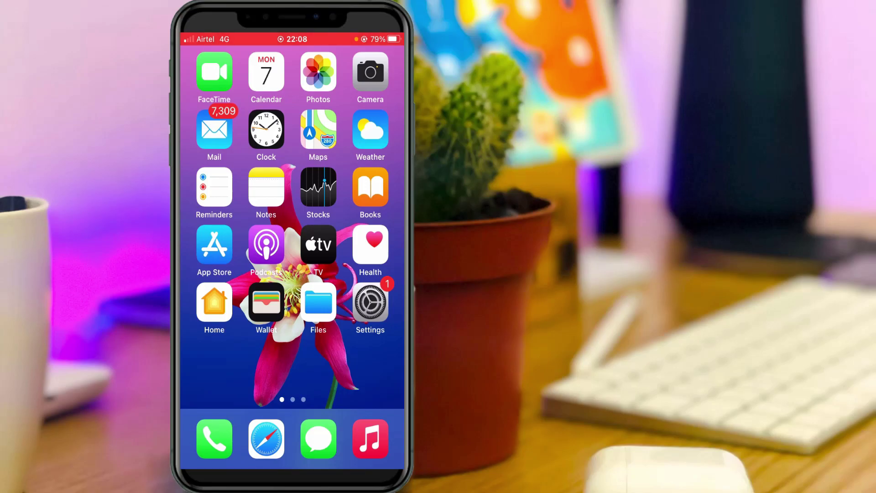
# Go into Settings > General and reach the Reset options to reset network settings.
pyautogui.click(370, 303)
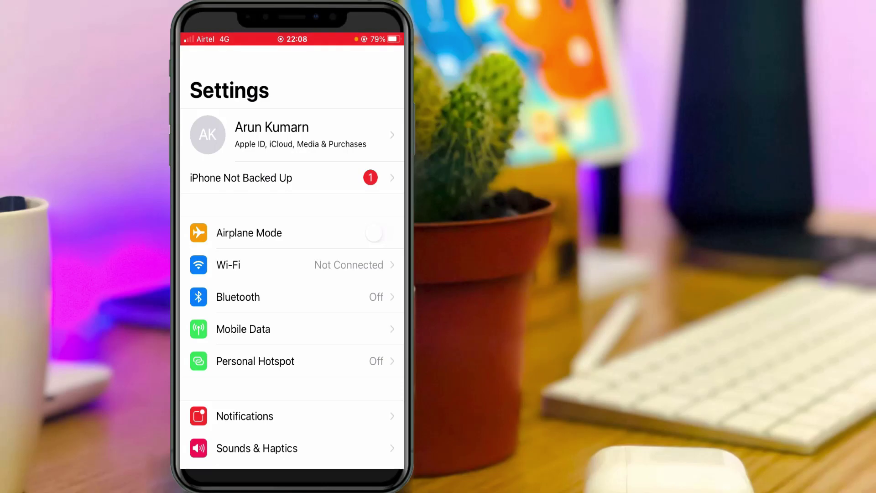
pyautogui.scroll(-5, 292, 257)
pyautogui.click(233, 325)
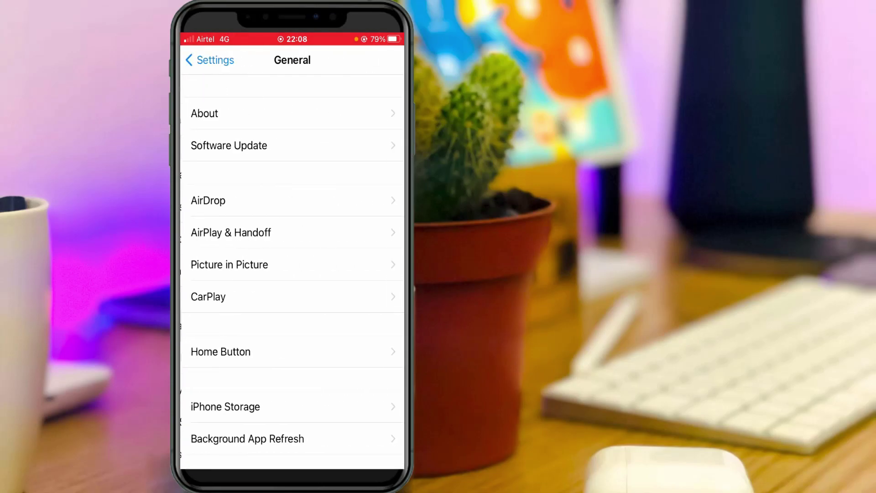
pyautogui.scroll(-5, 292, 274)
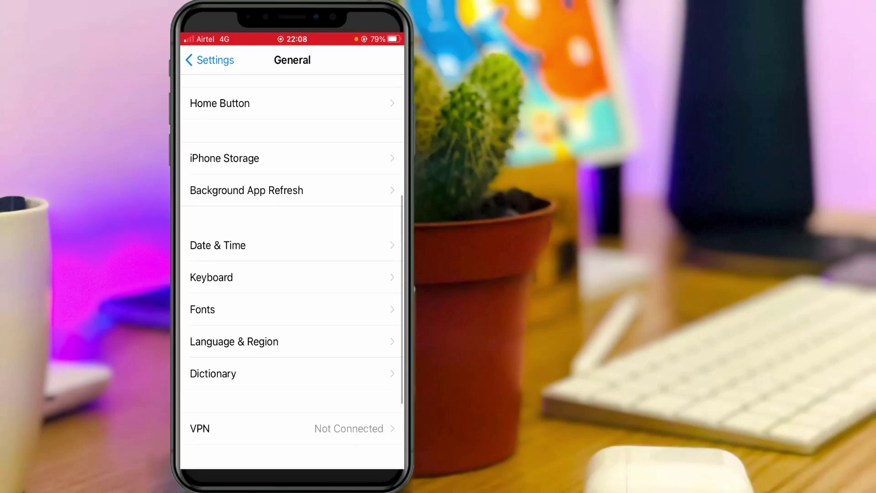
pyautogui.scroll(-2, 292, 274)
pyautogui.scroll(-2, 293, 273)
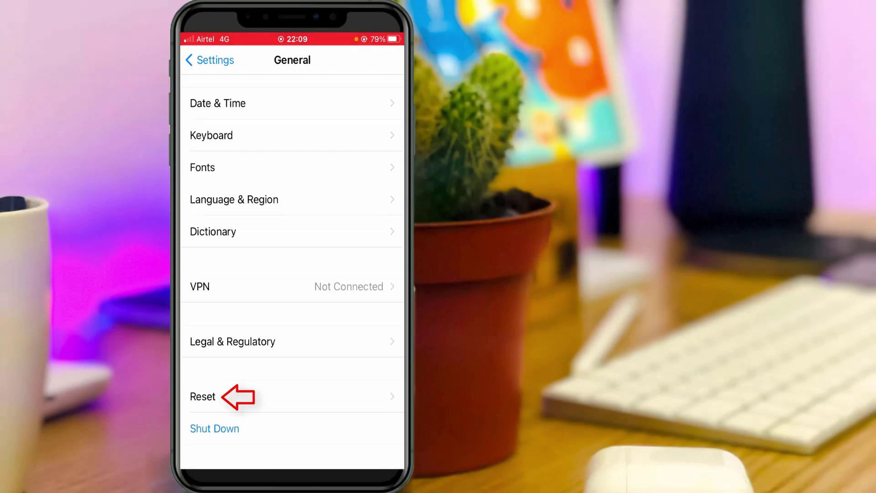
pyautogui.click(203, 396)
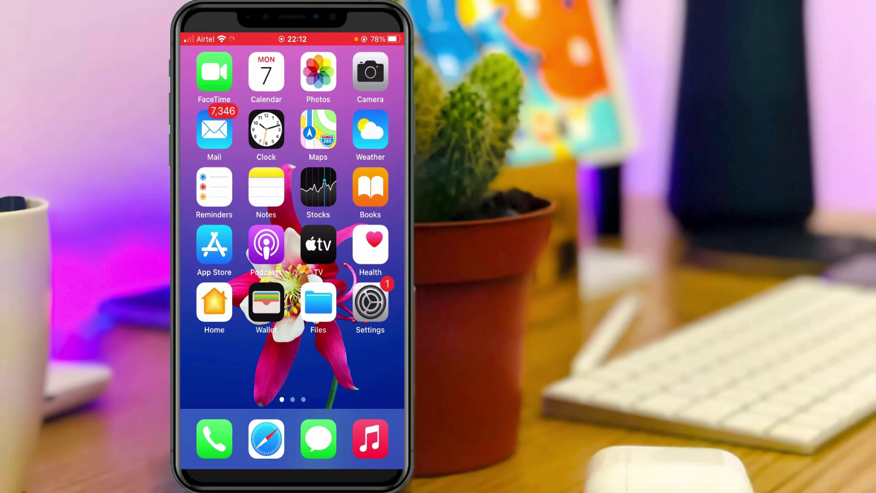
pyautogui.hscroll(5, 292, 226)
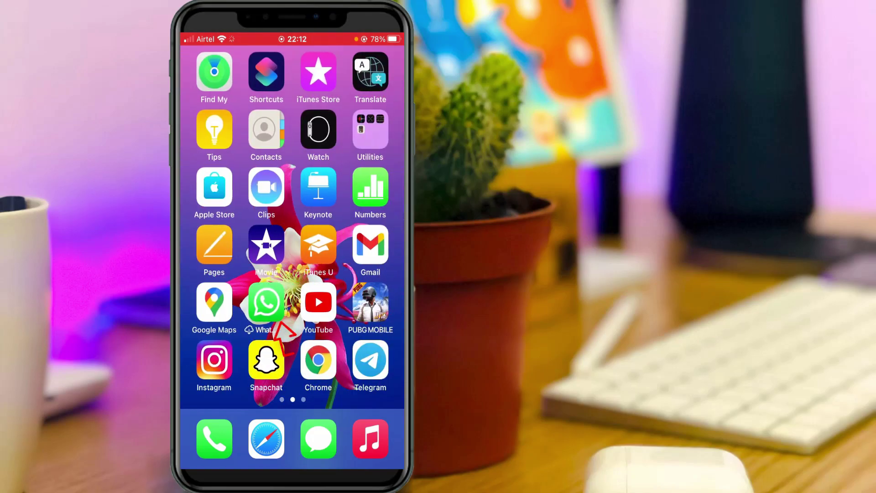
# Reinstall the offloaded WhatsApp from its home screen icon.
pyautogui.click(266, 301)
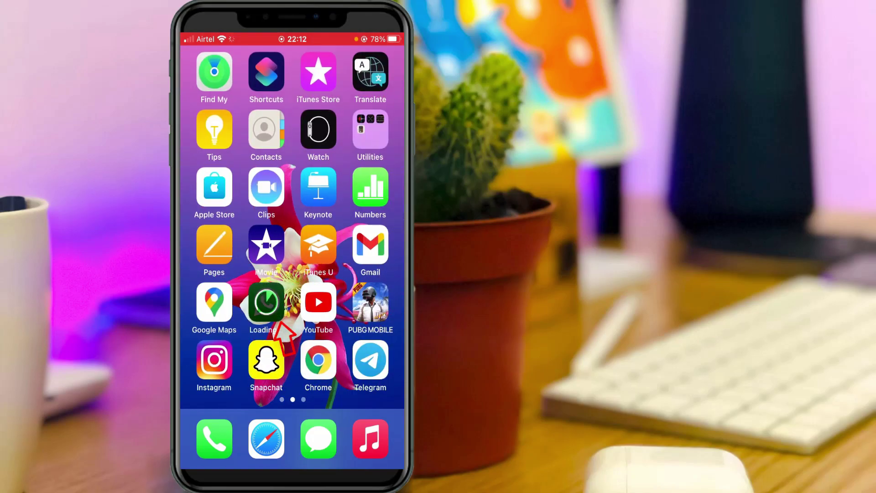